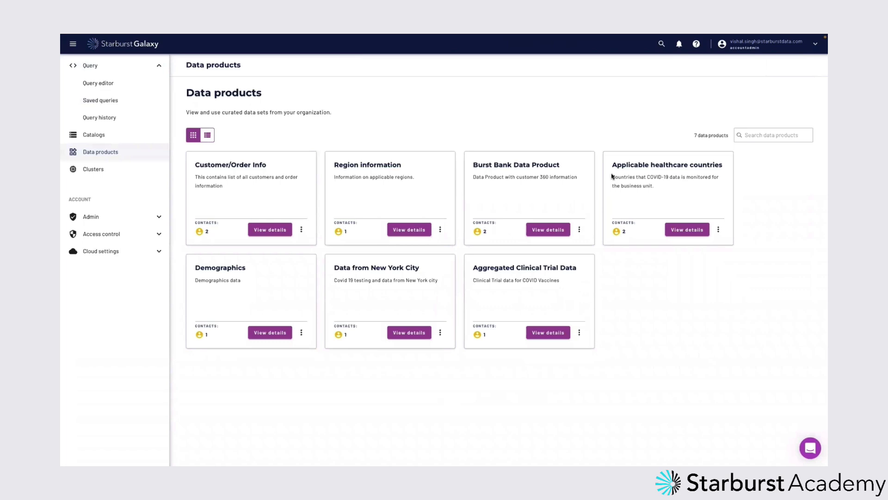
- Expand the Burst Bank Data Product's full details, highlight its description, and list its views (customer_360)
{"action": "left_click", "coordinate": [548, 230]}
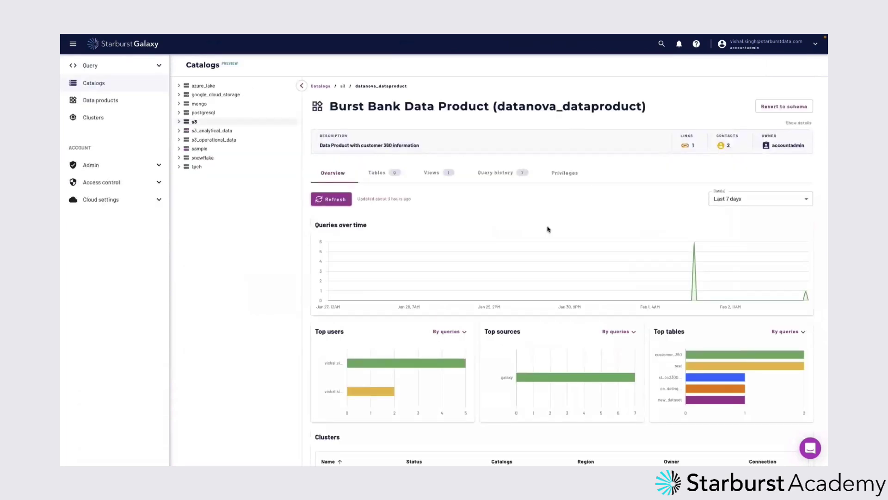
{"action": "left_click", "coordinate": [467, 144]}
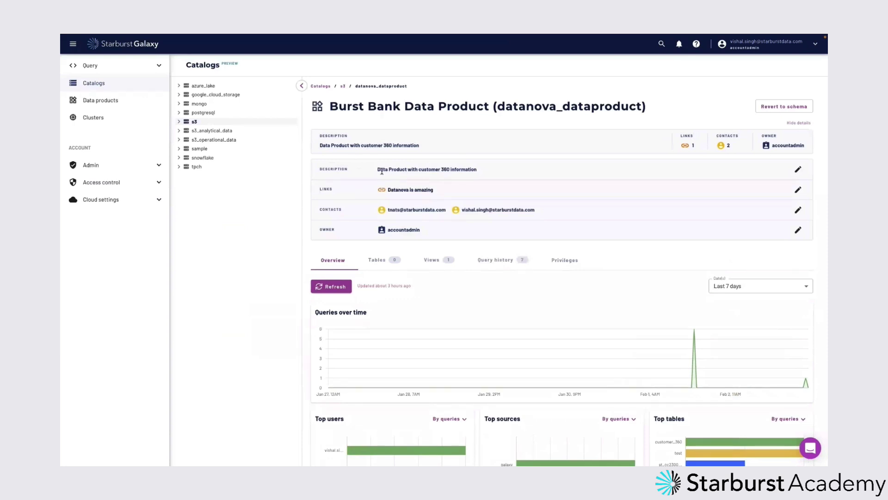
{"action": "left_click_drag", "start_coordinate": [379, 171], "coordinate": [551, 173]}
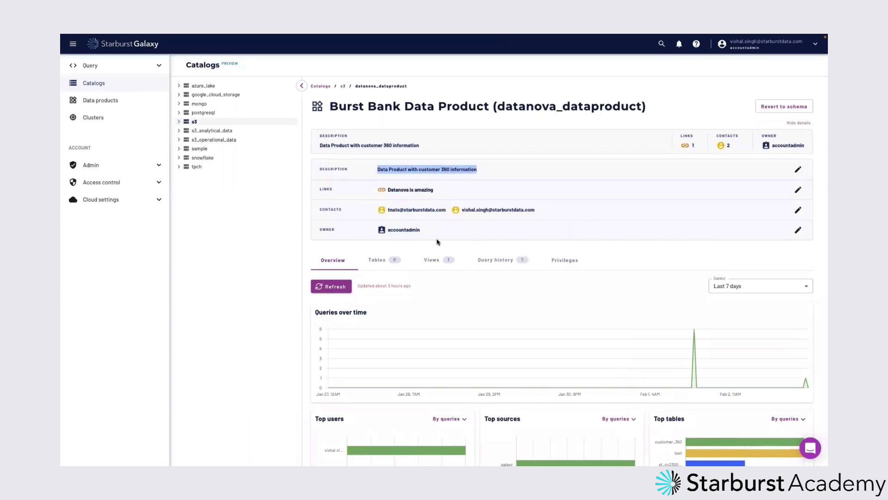
{"action": "left_click", "coordinate": [442, 262]}
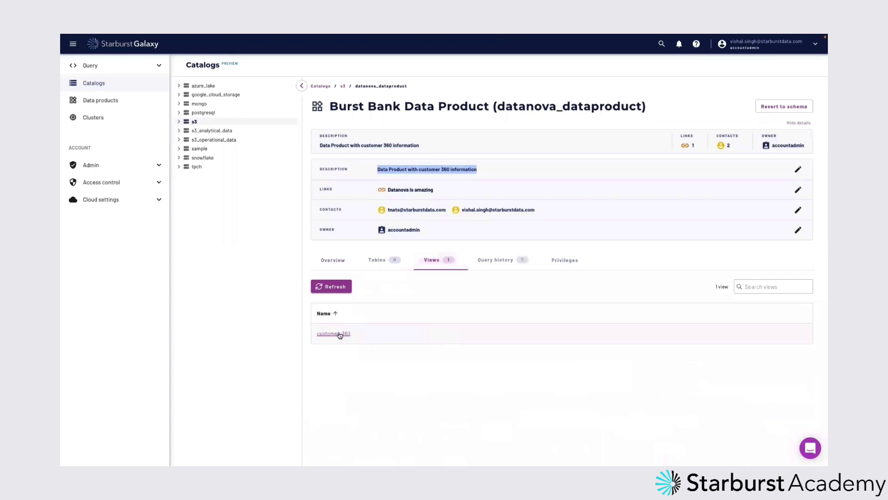
- Review the data product's query history and schema privileges, then return to its views
{"action": "left_click", "coordinate": [496, 260]}
{"action": "scroll", "coordinate": [535, 314], "scroll_direction": "down", "scroll_amount": 1}
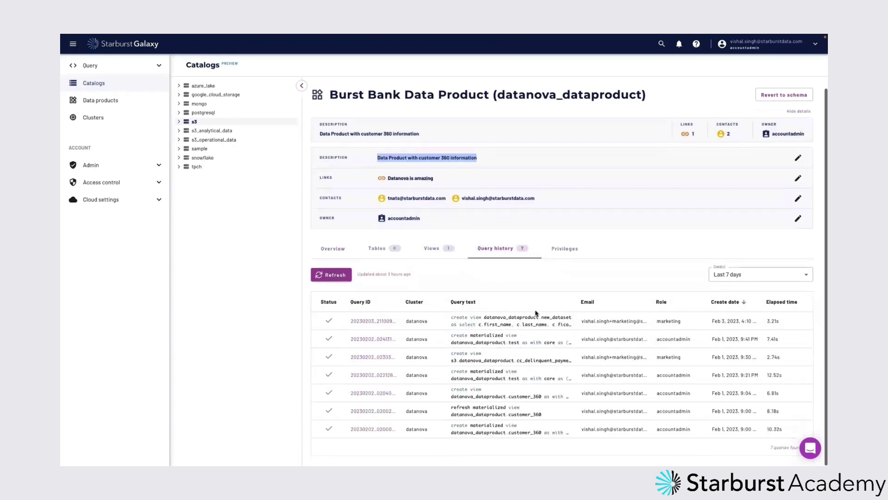
{"action": "scroll", "coordinate": [536, 314], "scroll_direction": "up", "scroll_amount": 1}
{"action": "left_click", "coordinate": [564, 261]}
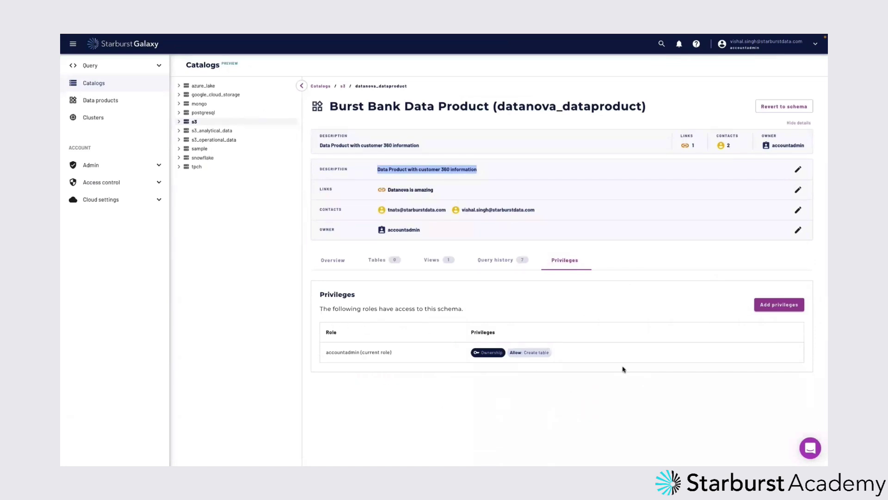
{"action": "left_click", "coordinate": [431, 261]}
- Open the customer_360 view and check which roles have access to it
{"action": "left_click", "coordinate": [330, 334]}
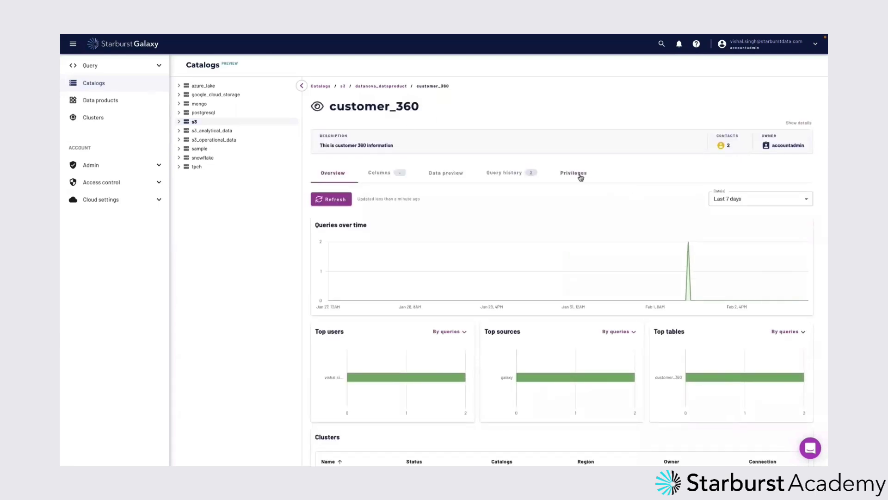
{"action": "left_click", "coordinate": [580, 175]}
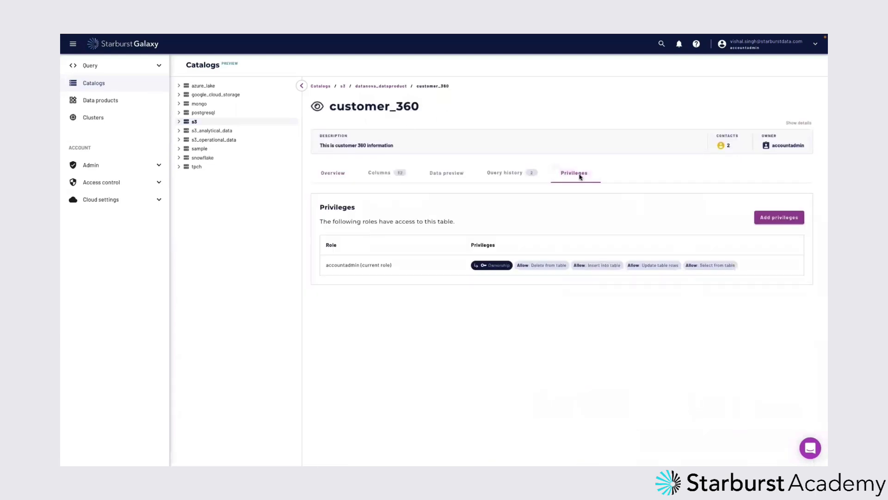
{"action": "left_click", "coordinate": [382, 173]}
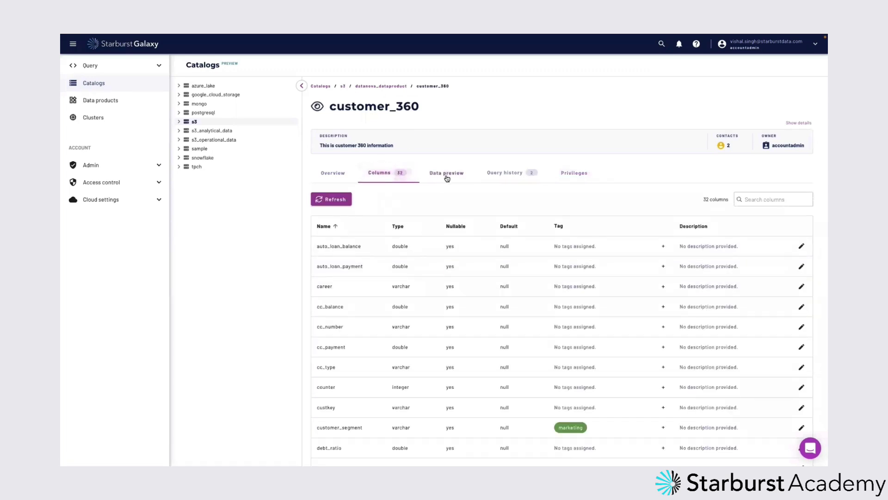
{"action": "scroll", "coordinate": [493, 356], "scroll_direction": "down", "scroll_amount": 5}
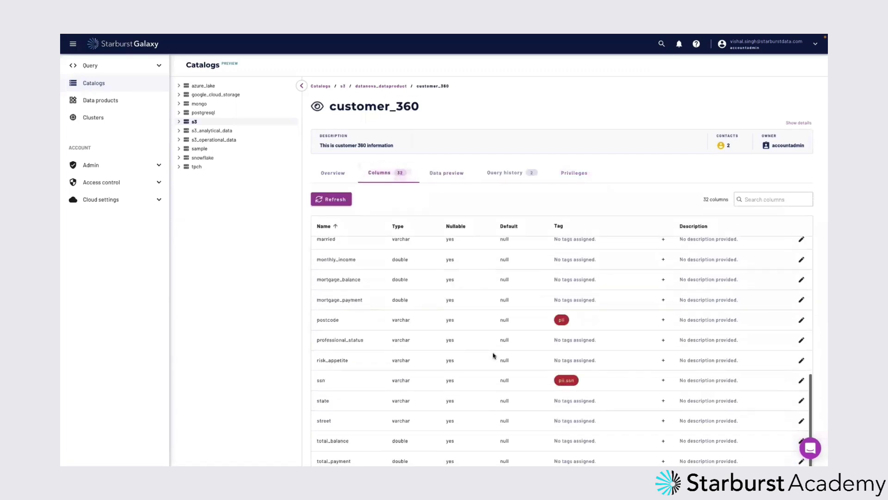
{"action": "scroll", "coordinate": [577, 309], "scroll_direction": "up", "scroll_amount": 5}
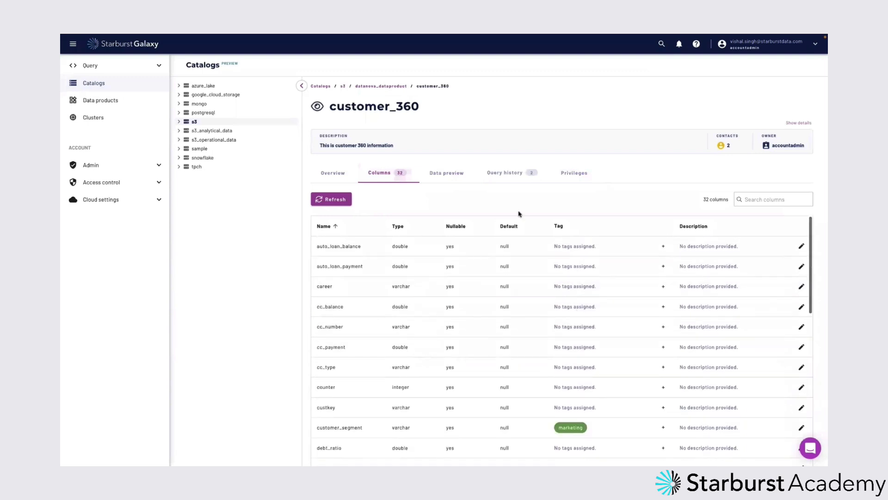